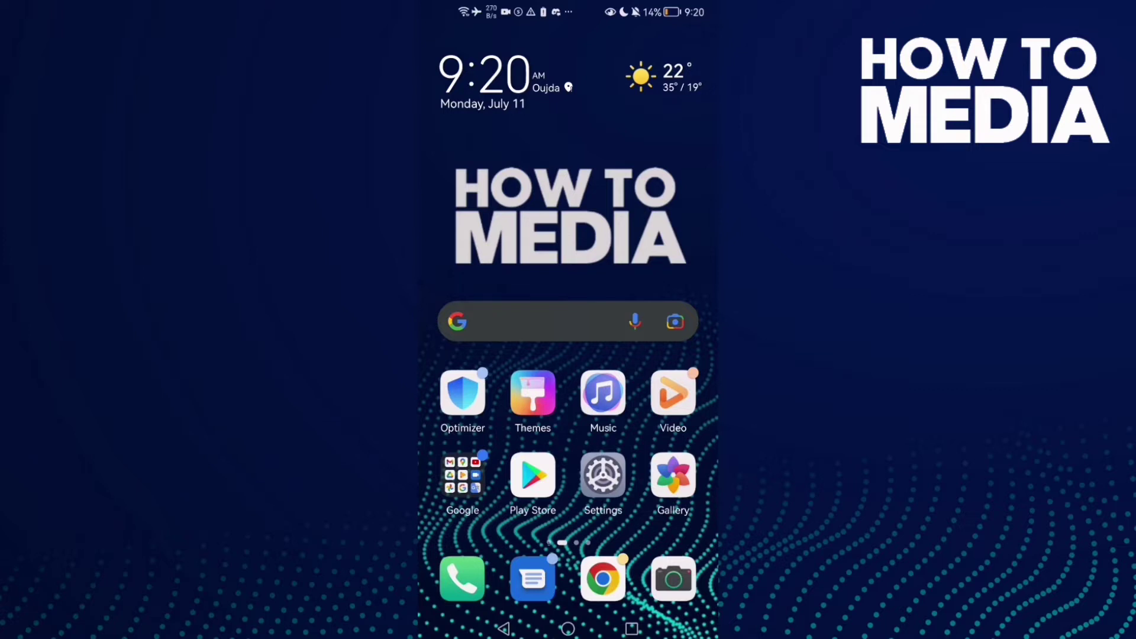
# Step: Swipe to the second home screen page showing the TikTok icon
pyautogui.moveTo(657, 444); pyautogui.dragTo(462, 444)
# Step: Launch TikTok and reach Privacy via Profile, the menu, and Settings and privacy
pyautogui.click(463, 66)
pyautogui.click(687, 586)
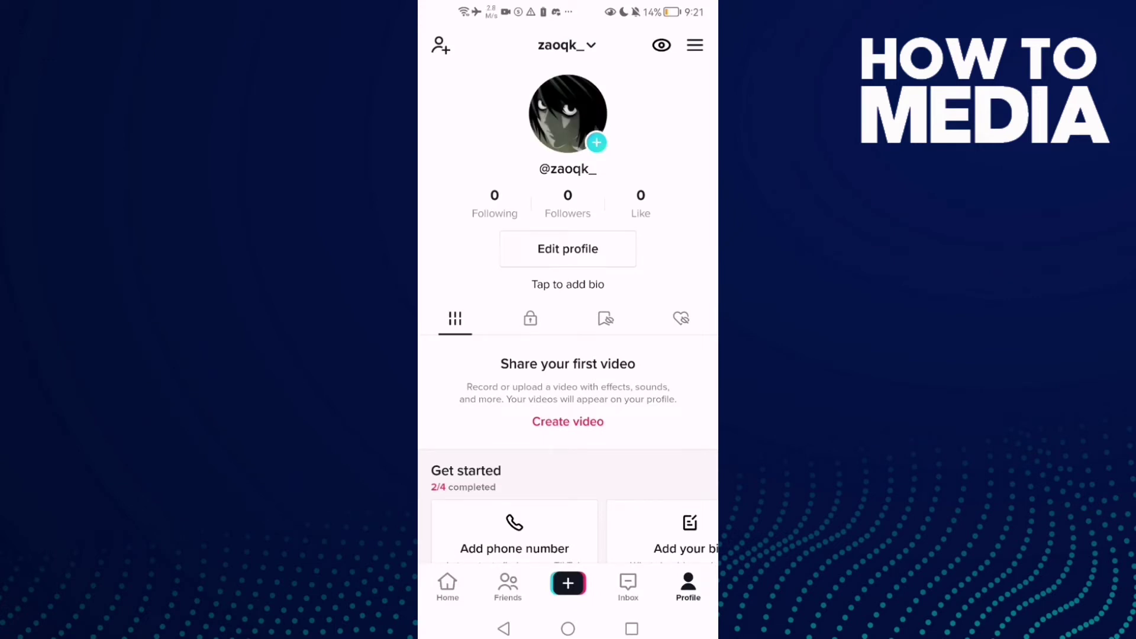
pyautogui.click(694, 44)
pyautogui.click(582, 548)
pyautogui.click(534, 162)
pyautogui.scroll(-1, 568, 355)
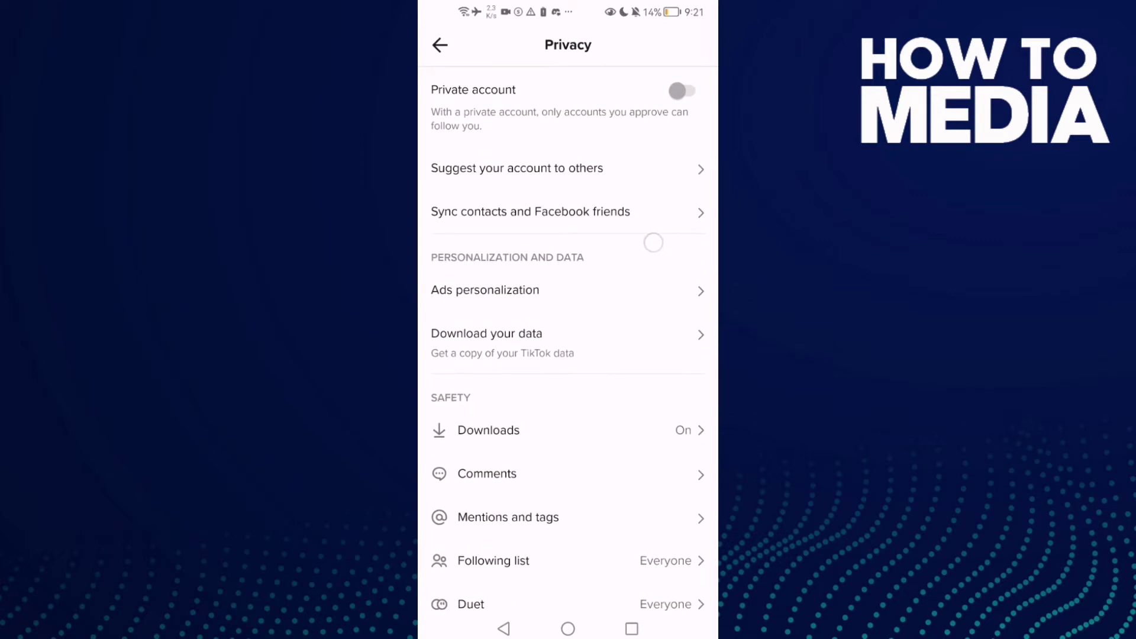